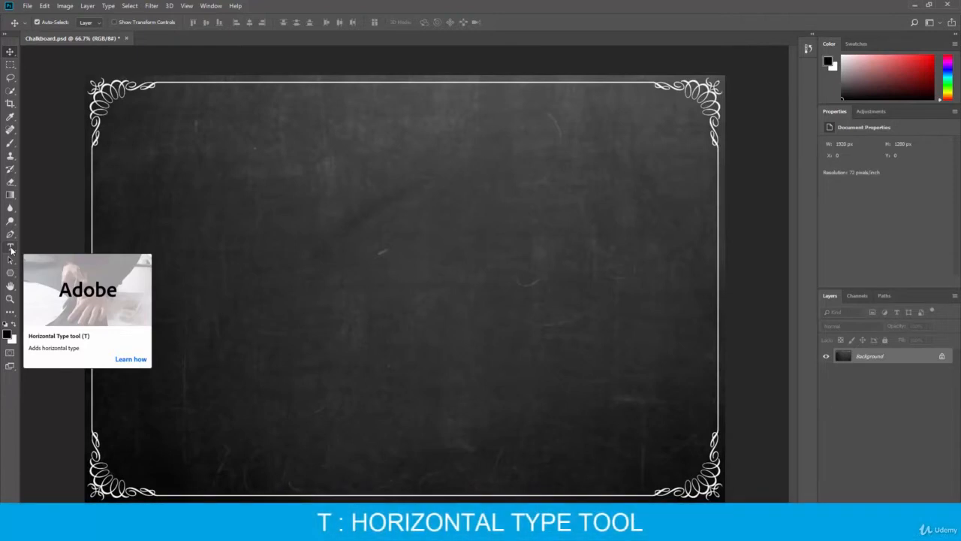
Step: Add the horizontal text "PHOTOSHOP" as point text near the middle of the chalkboard with the Horizontal Type tool
click(12, 250)
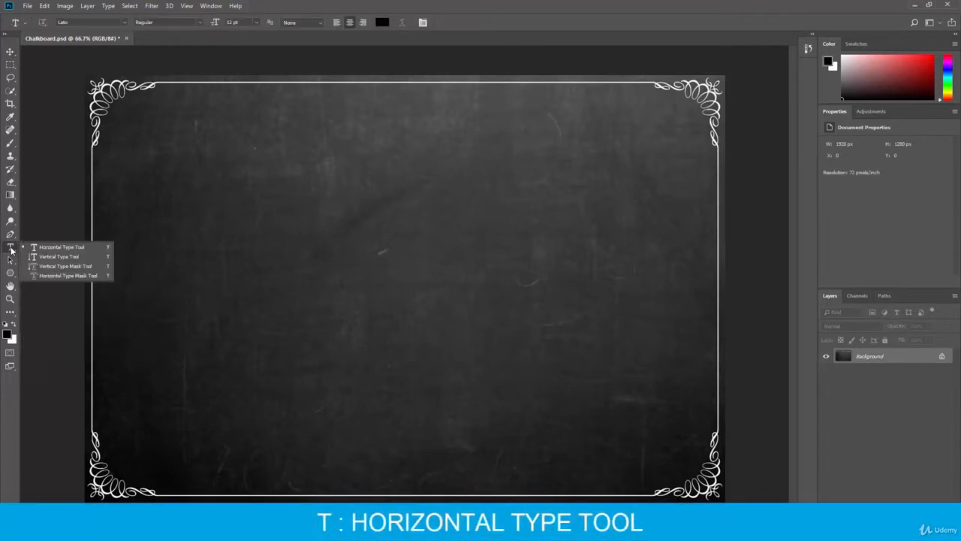
click(53, 250)
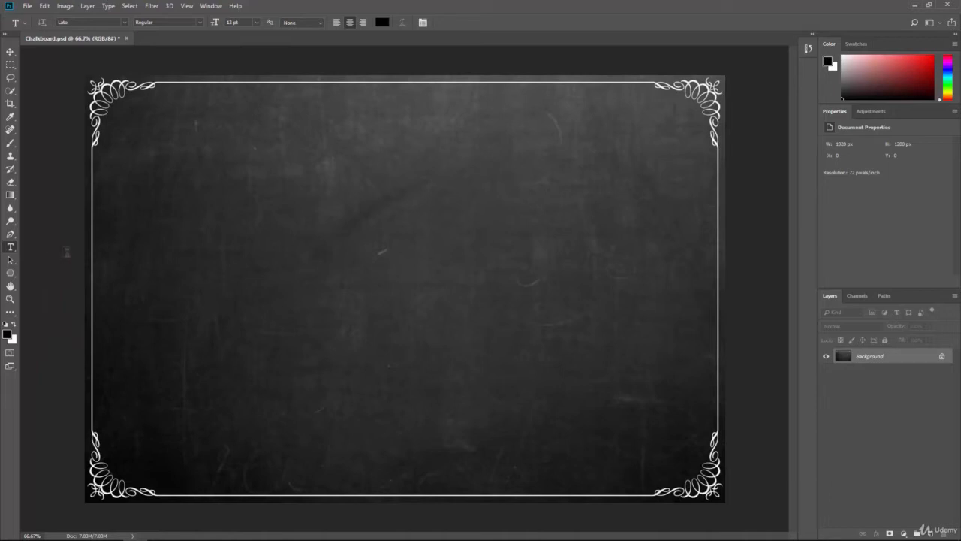
click(396, 277)
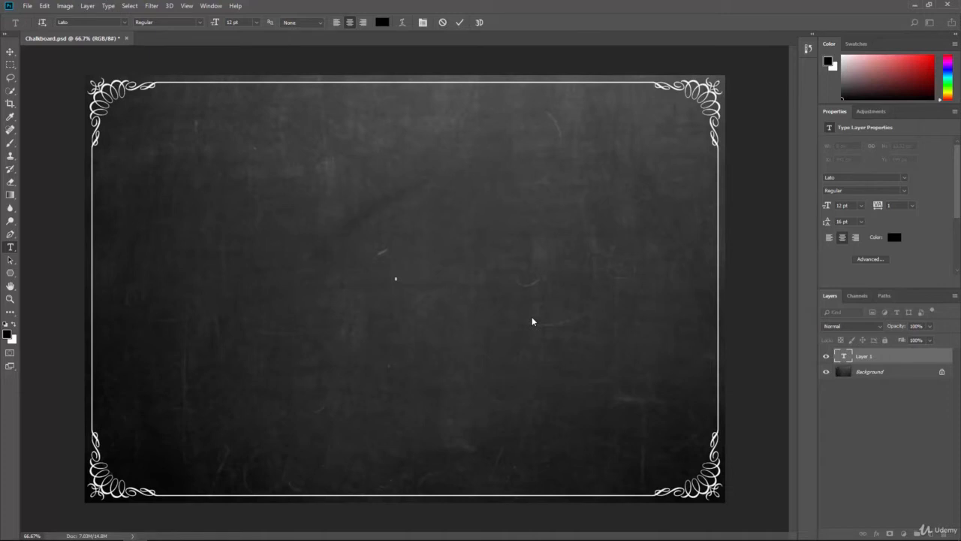
text(Chalkboard)
Step: Select the whole PHOTOSHOP text, enlarge it to 72 pt and from there to a custom size of 144 pt, and commit it
triple_click(388, 278)
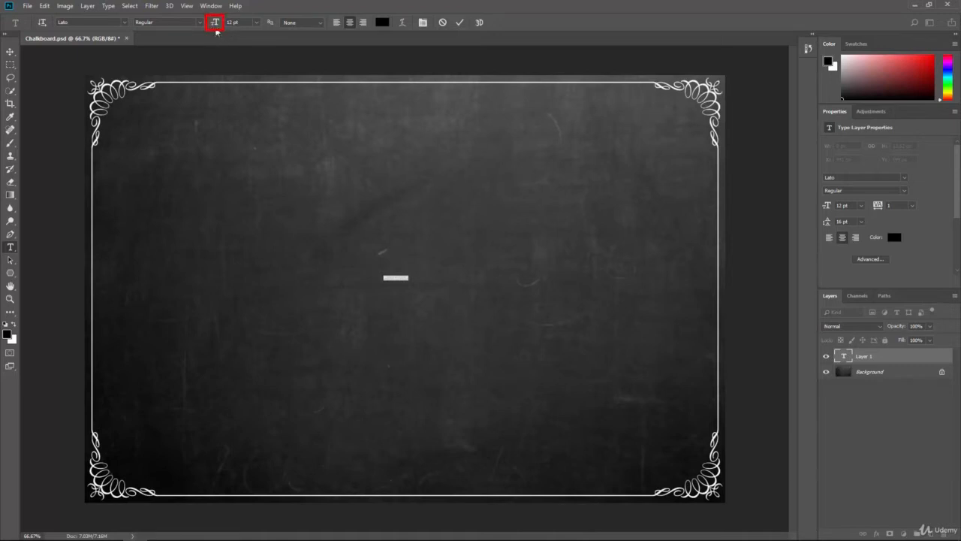
click(256, 24)
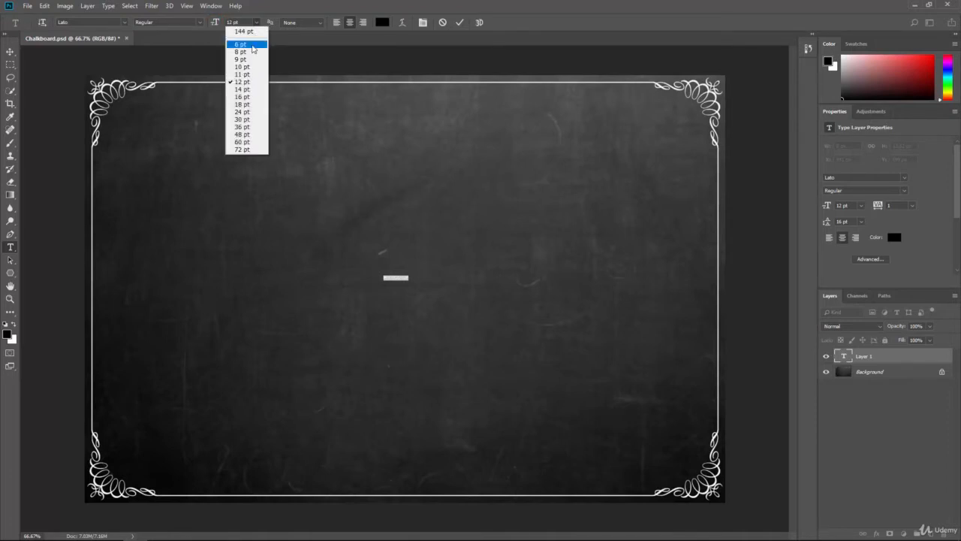
click(247, 150)
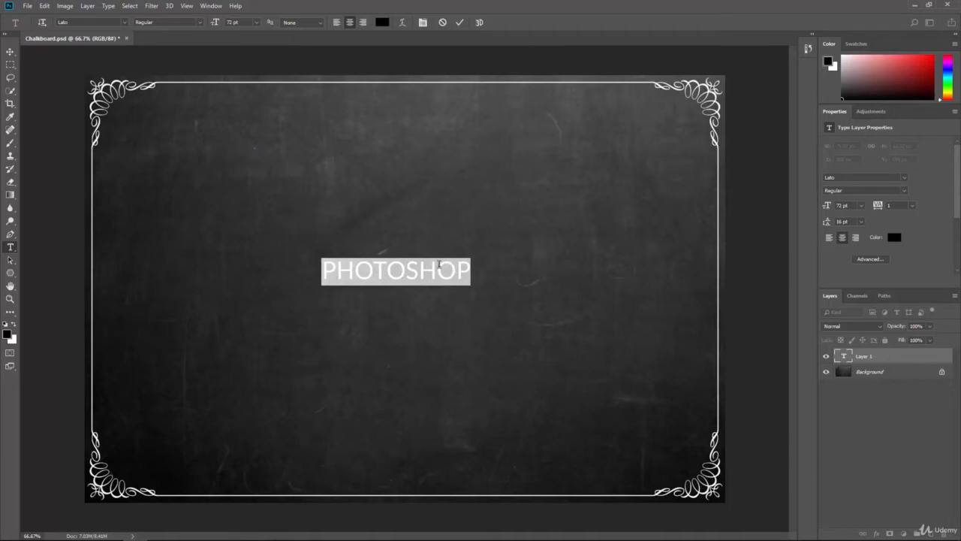
click(243, 22)
drag(243, 21, 226, 22)
text(16)
text(44)
key(Return)
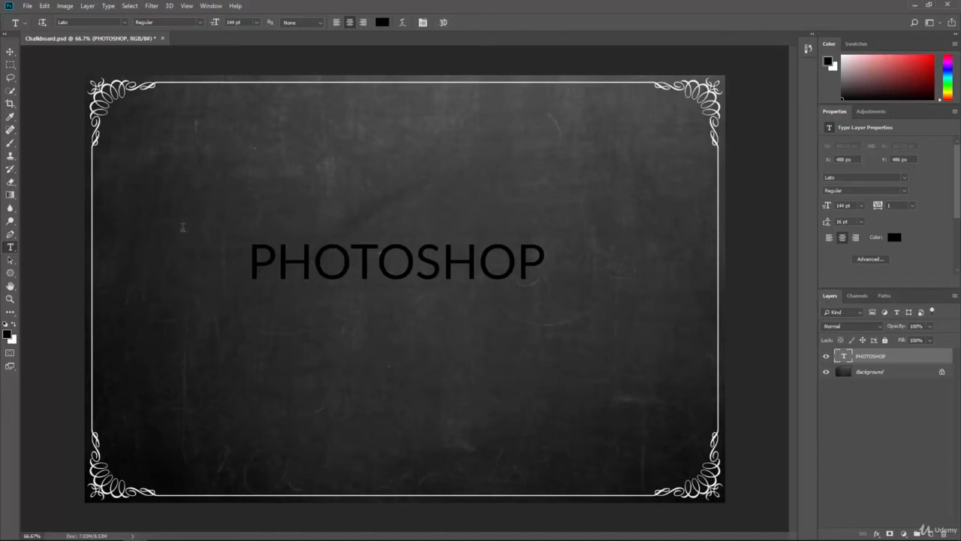
Step: Move the PHOTOSHOP text slightly down and to the right, to about X 509 px and Y 538 px
click(7, 52)
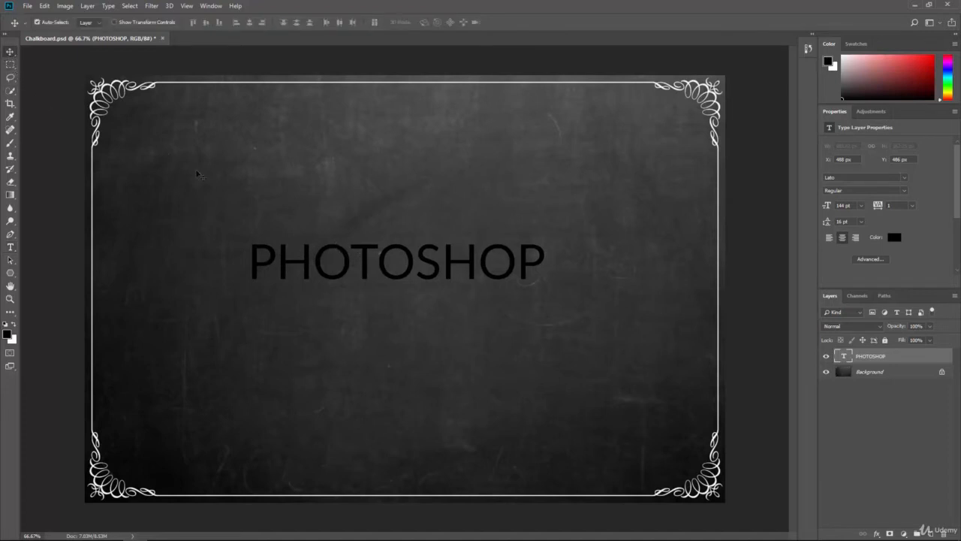
mouse_move(286, 268)
mouse_down()
mouse_move(323, 284)
mouse_move(294, 284)
mouse_up()
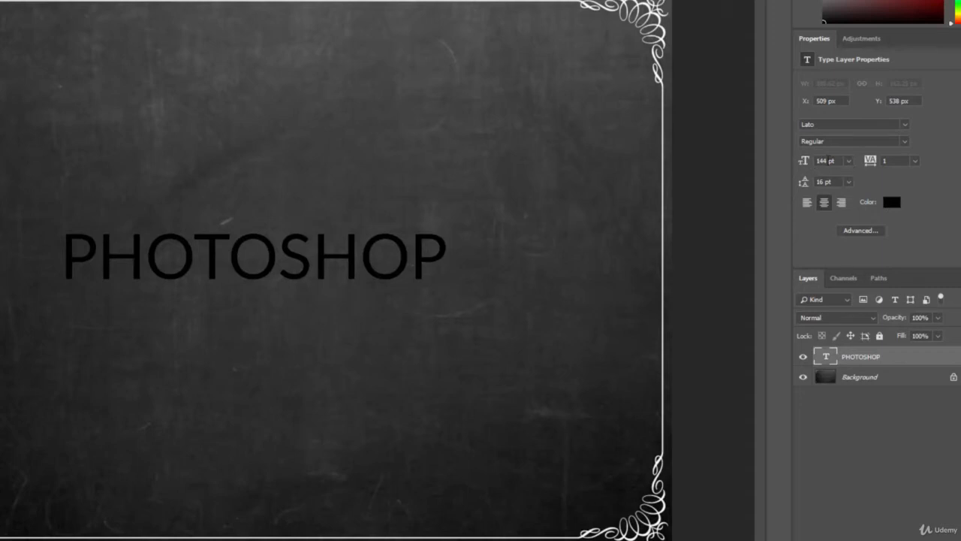
Step: Try a font size of 30 pt on the PHOTOSHOP text layer and return it to 144 pt
click(849, 161)
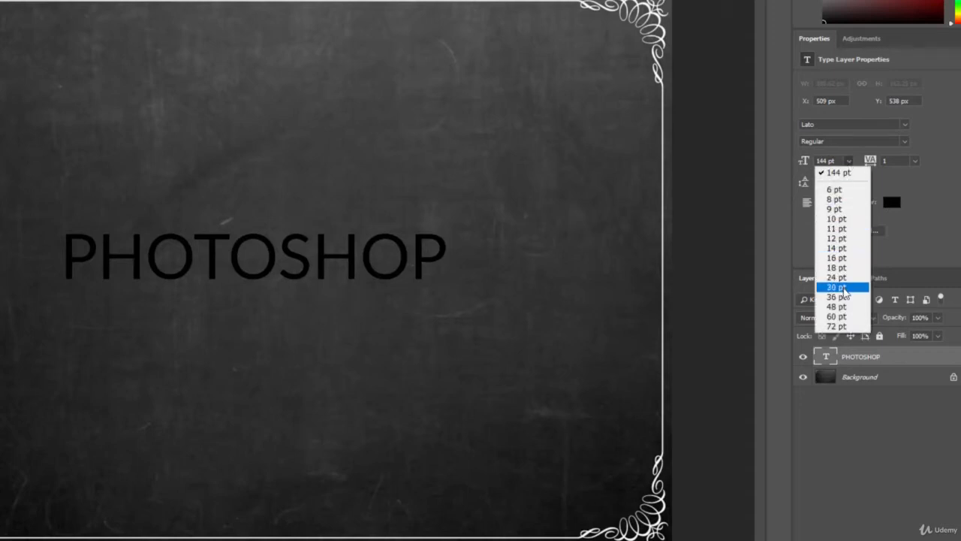
click(844, 288)
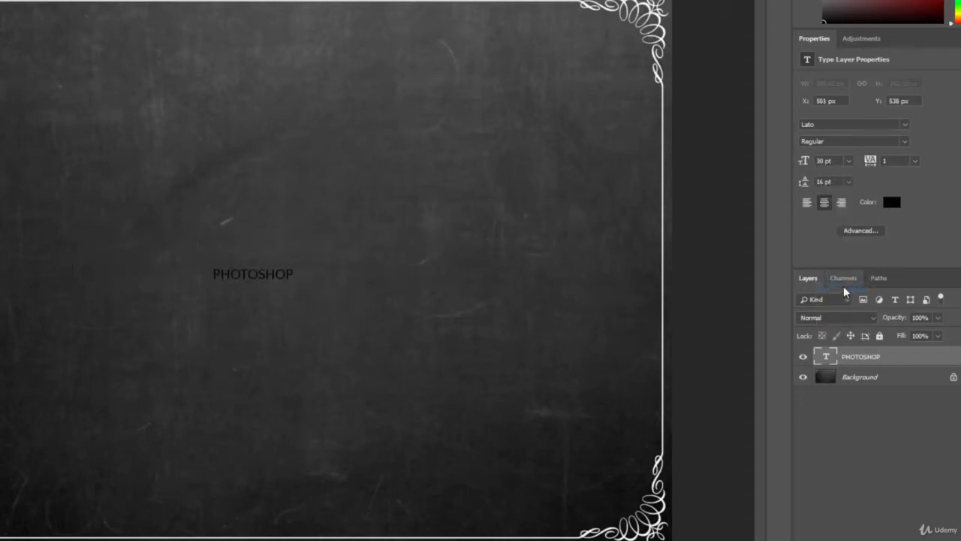
click(849, 163)
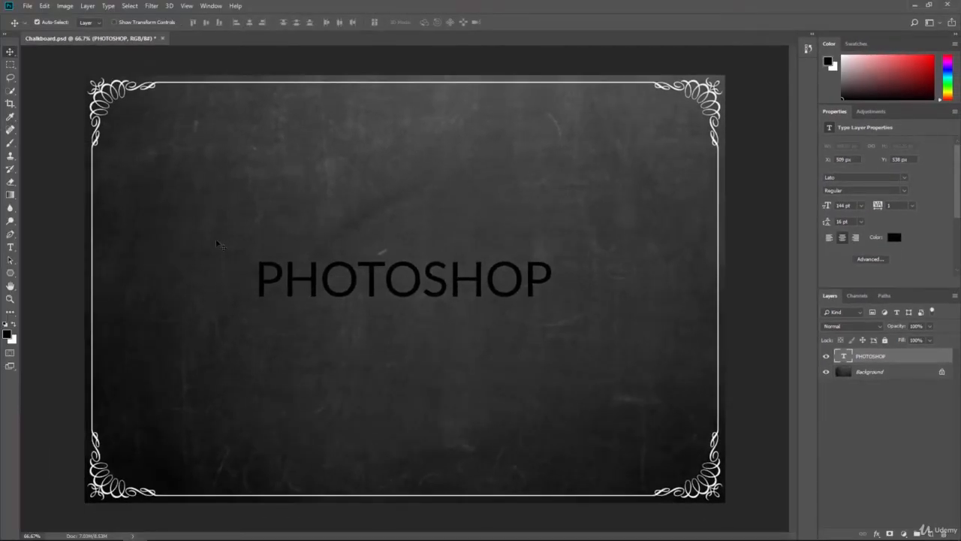
Step: Select all letters of the PHOTOSHOP text and preview the available fonts on it, keeping Lato
click(11, 250)
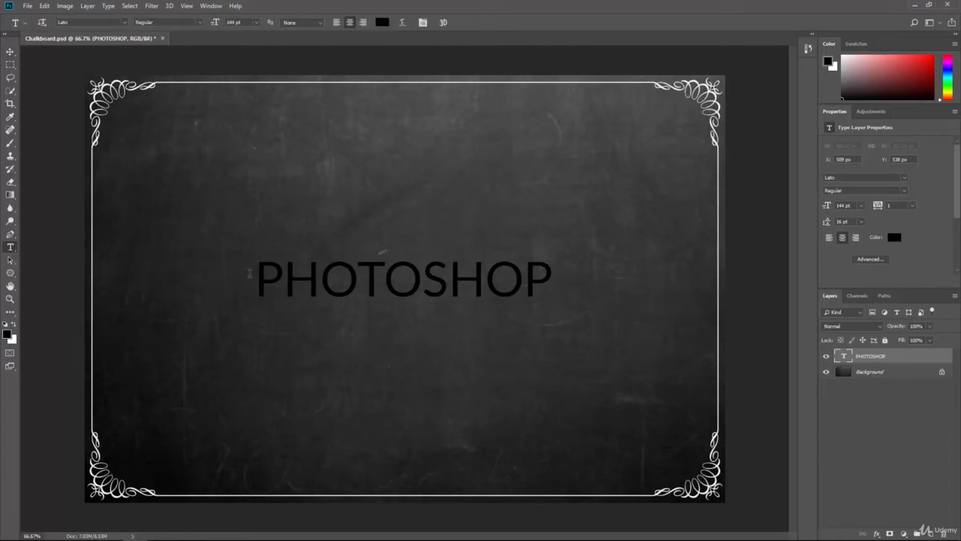
click(337, 280)
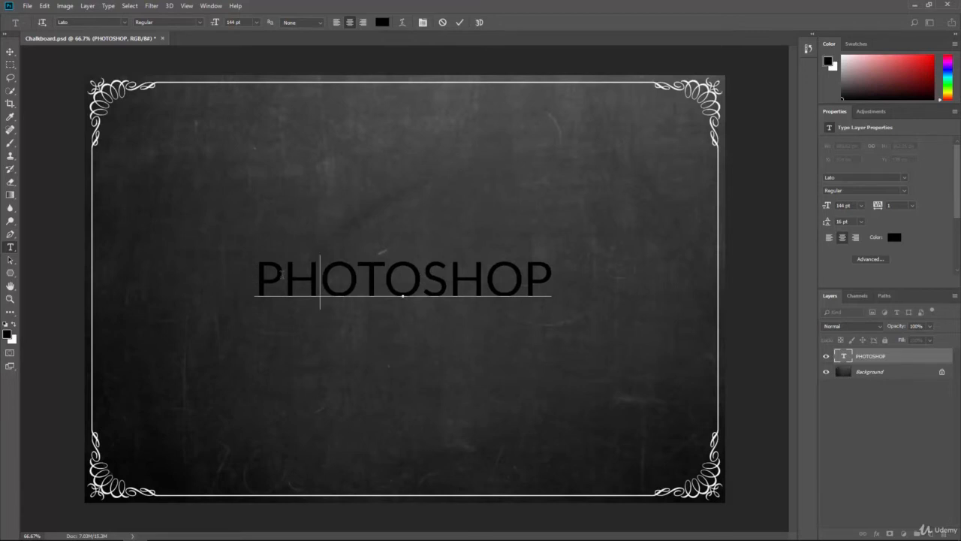
double_click(294, 276)
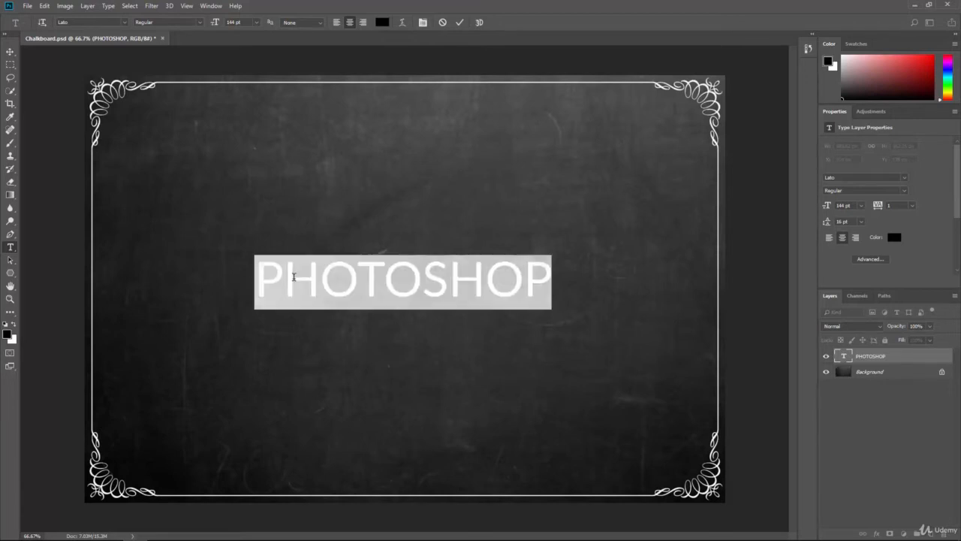
click(290, 276)
drag(257, 278, 561, 290)
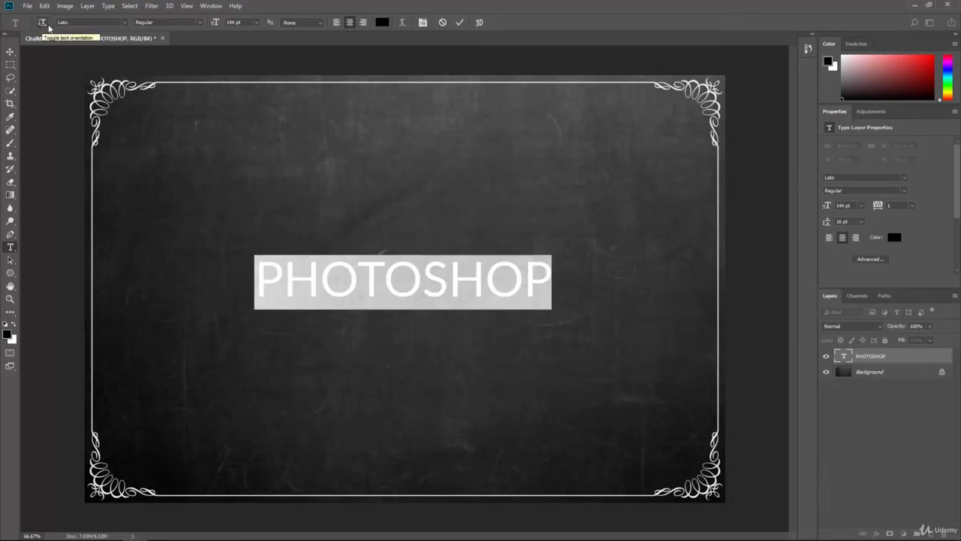
click(125, 23)
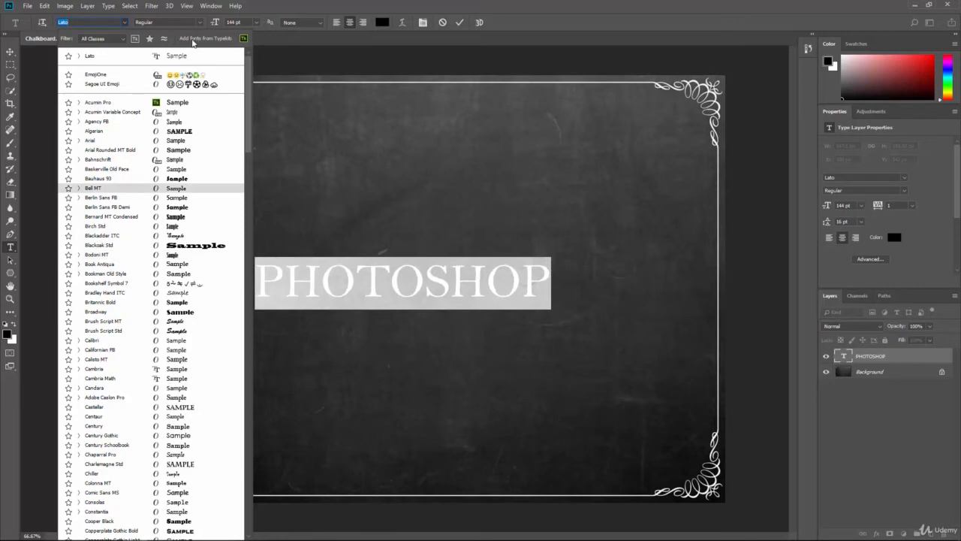
click(90, 56)
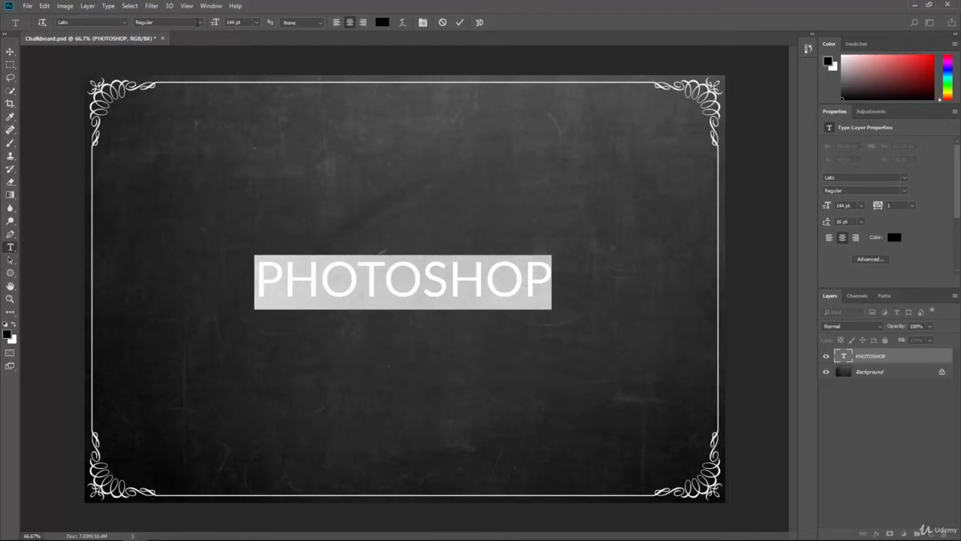
Step: Set the font style of the PHOTOSHOP text to Thin and commit the edit
click(201, 22)
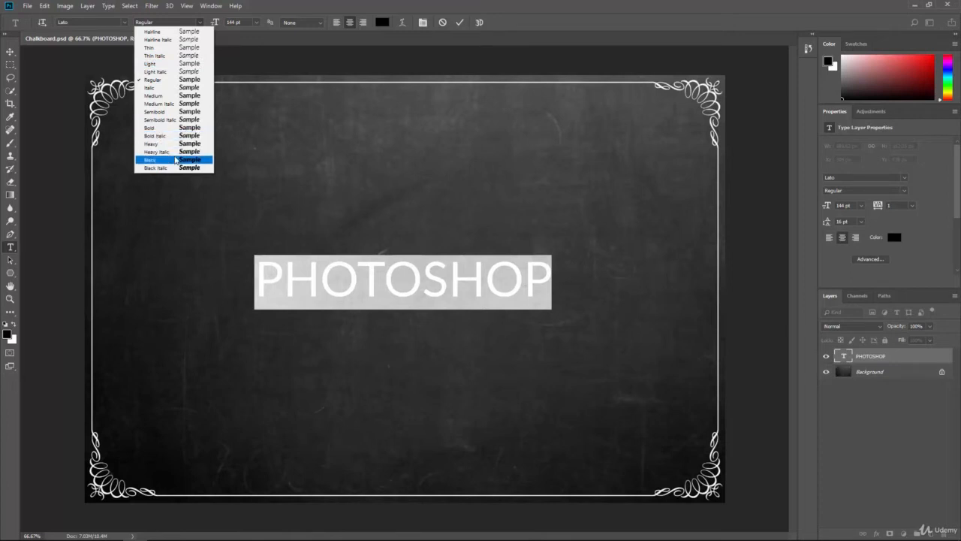
click(161, 48)
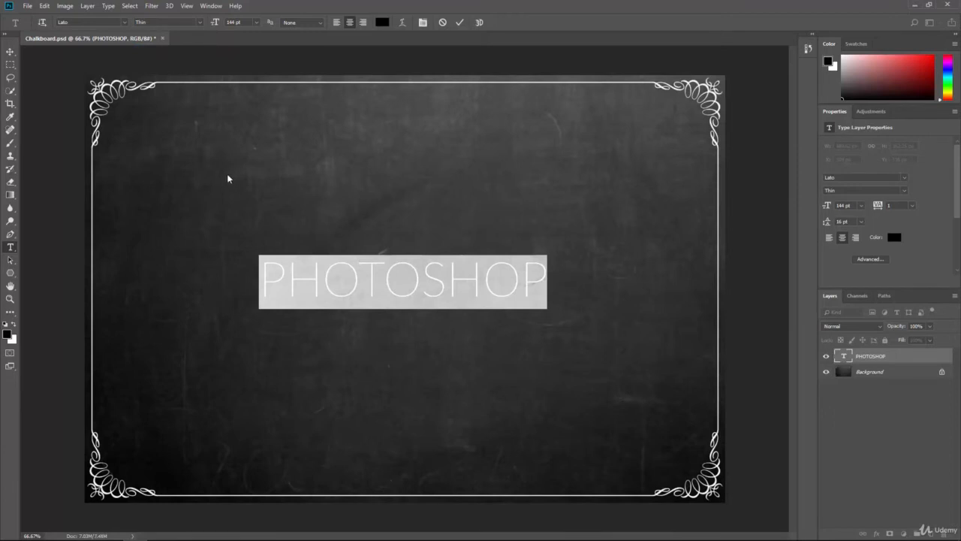
click(225, 197)
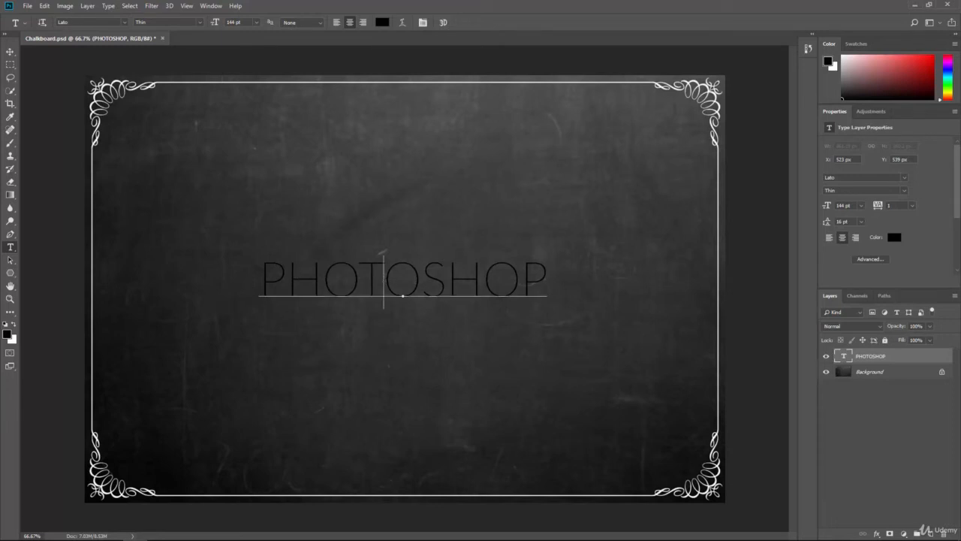
Step: Reselect the whole PHOTOSHOP word and set its font style to Regular
double_click(385, 278)
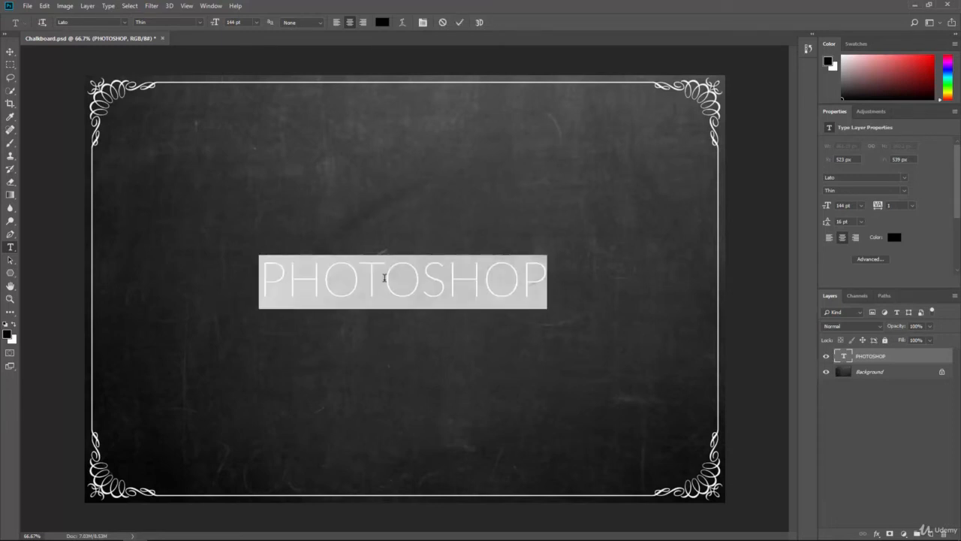
click(201, 22)
click(172, 80)
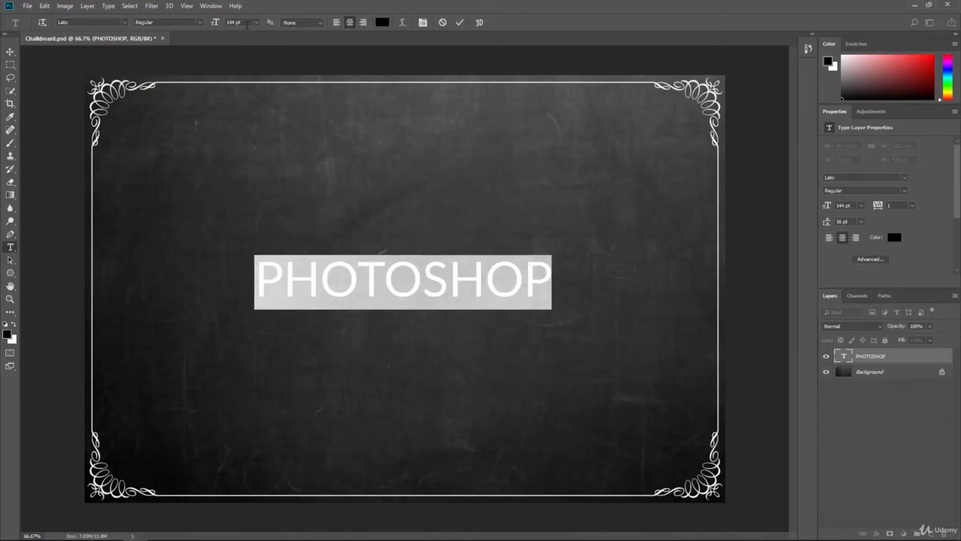
click(319, 28)
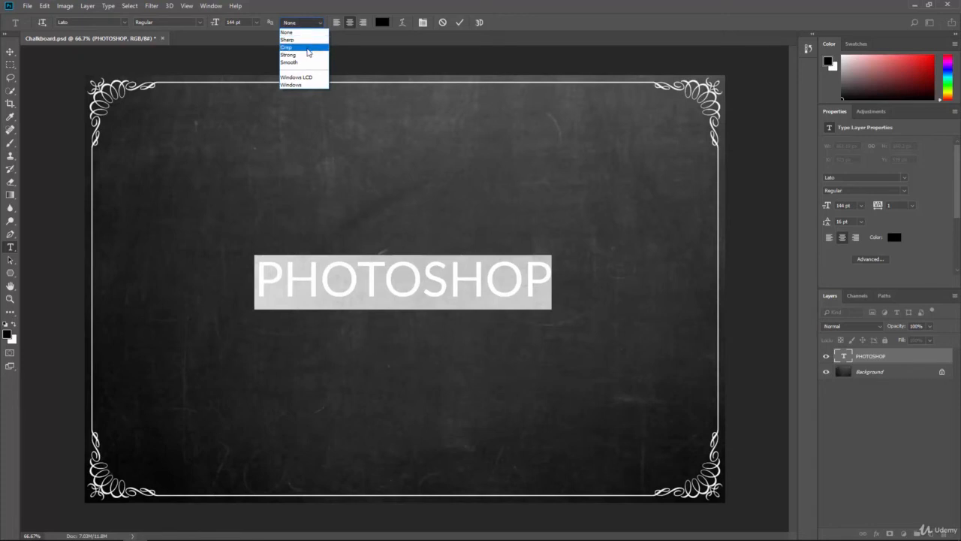
click(319, 8)
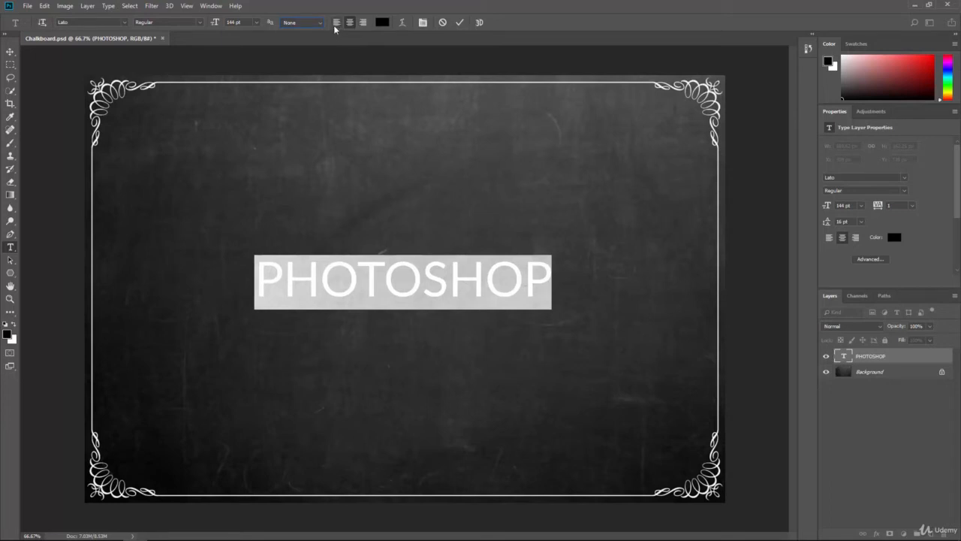
Step: Change the color of the selected PHOTOSHOP text to white (ffffff)
click(383, 23)
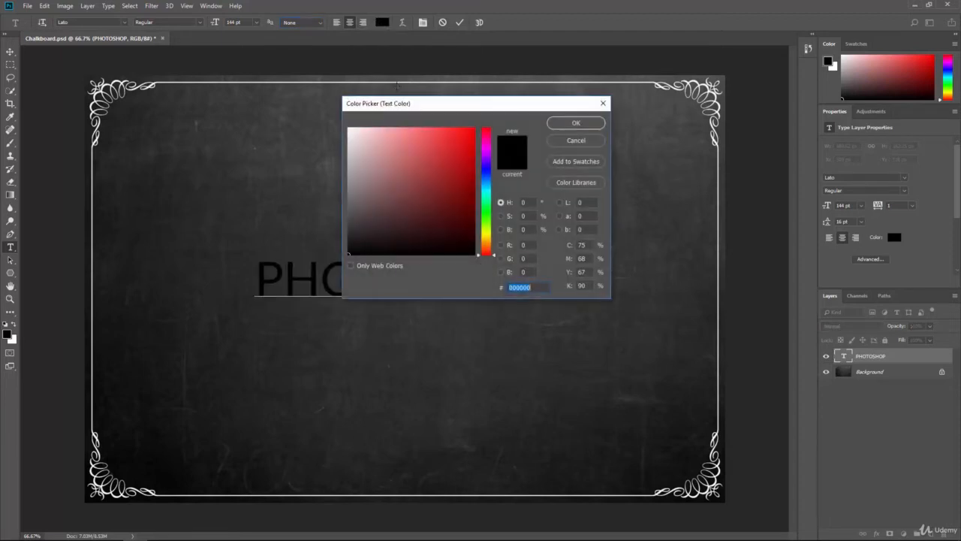
click(388, 142)
text(ffffff)
click(576, 123)
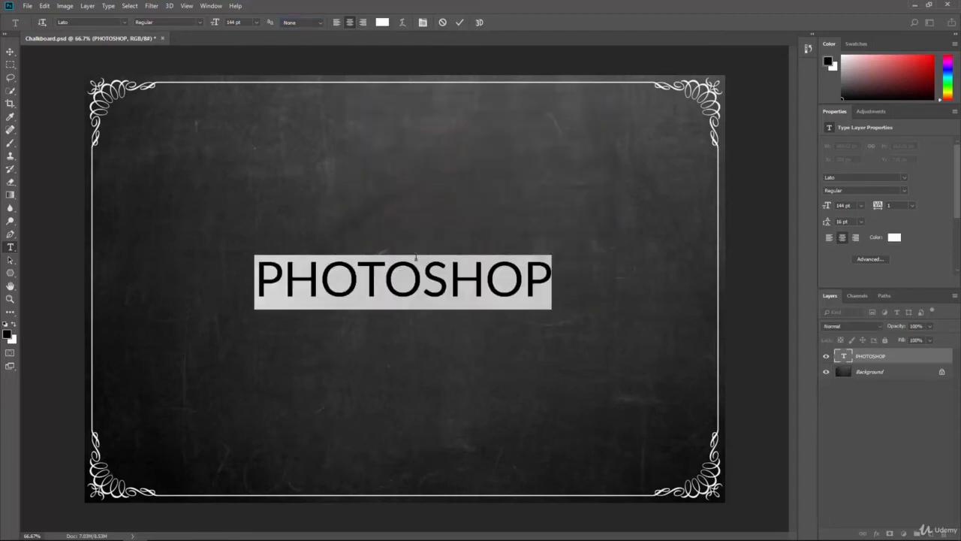
Step: Examine the Warp Text styles offered for the PHOTOSHOP text and leave without applying any
click(403, 23)
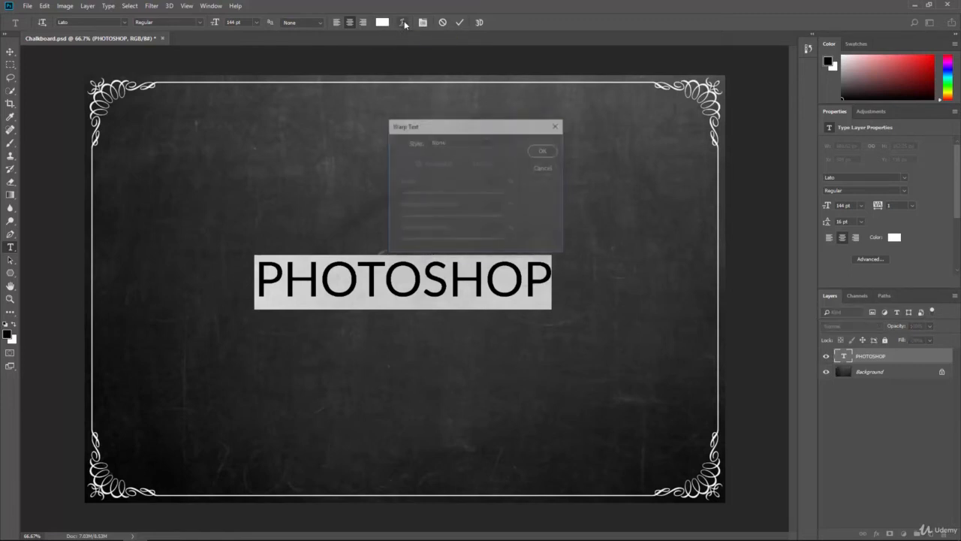
click(451, 143)
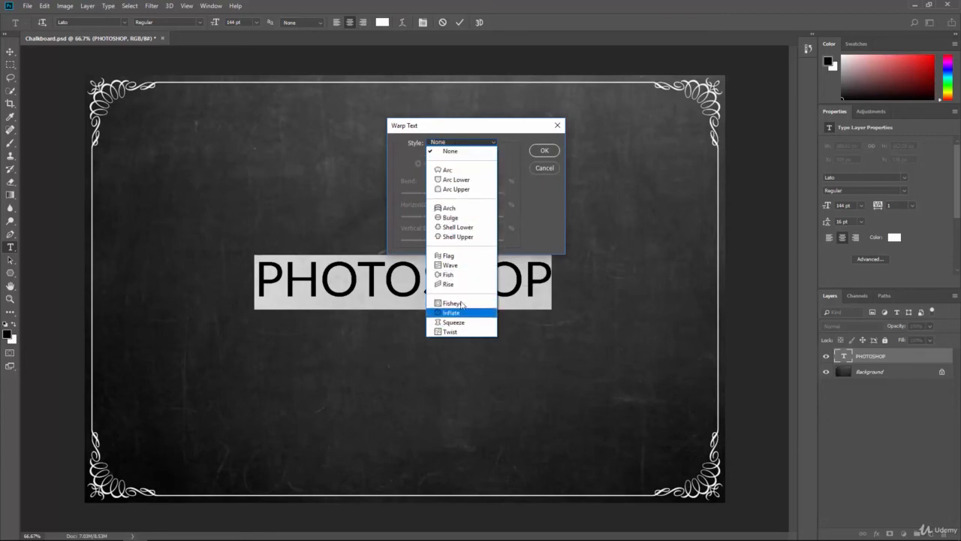
click(544, 226)
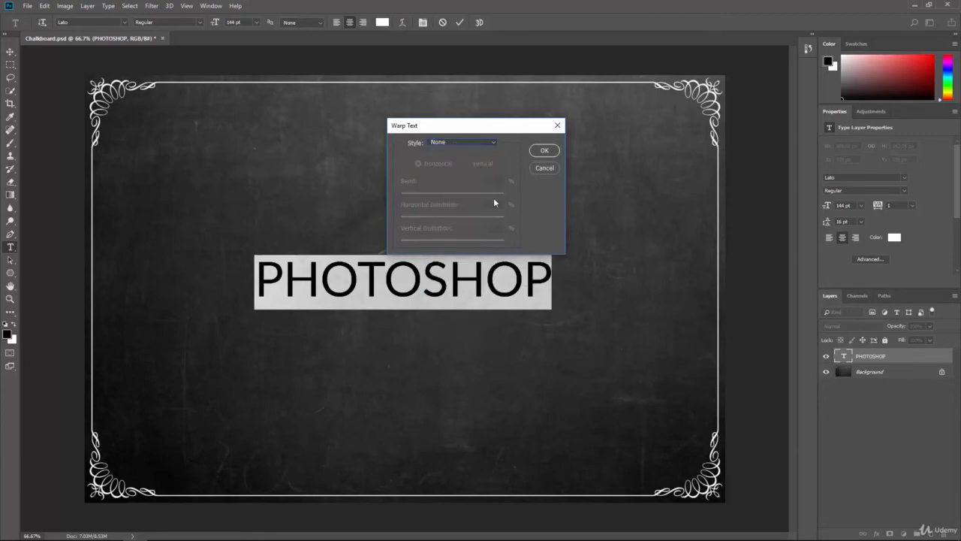
click(539, 169)
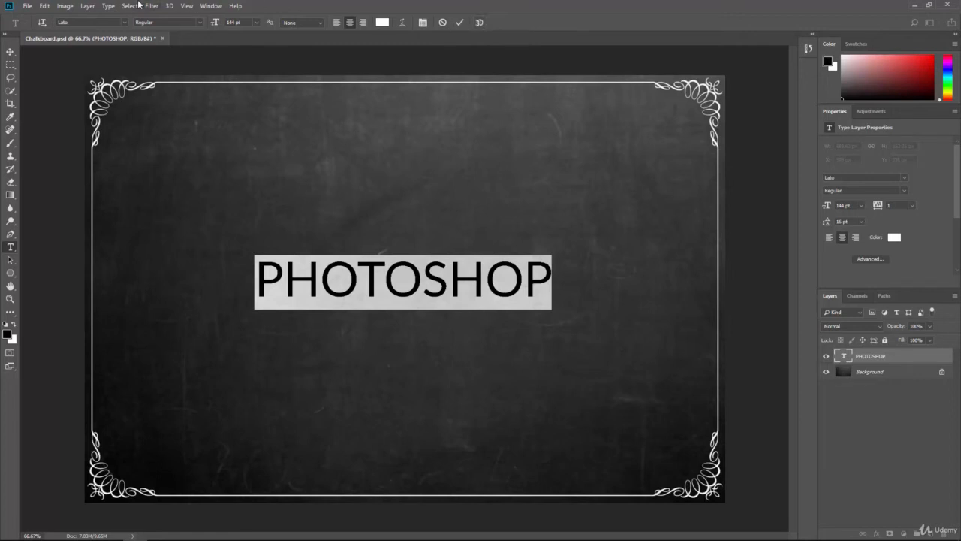
Step: Look over the available type panels and display the Character panel for the selected text
click(108, 7)
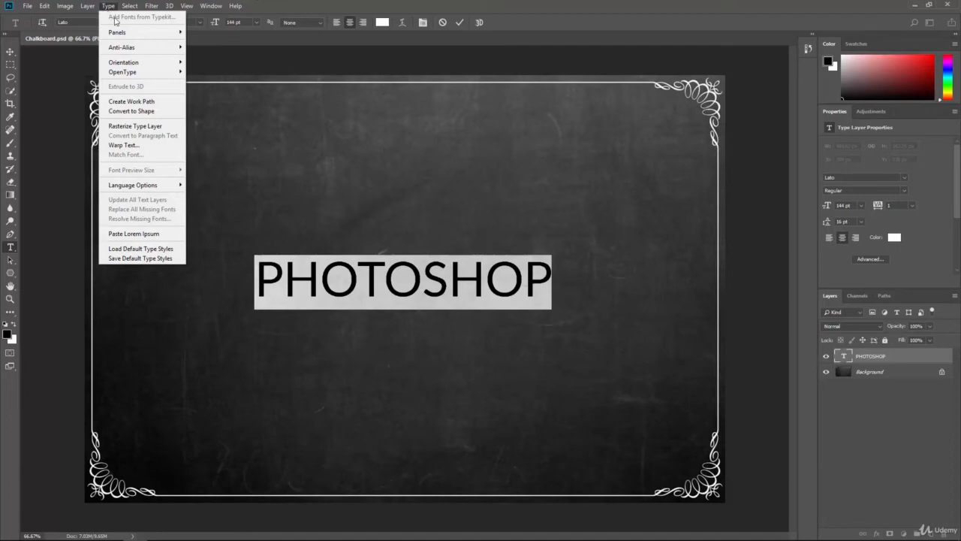
mouse_move(136, 33)
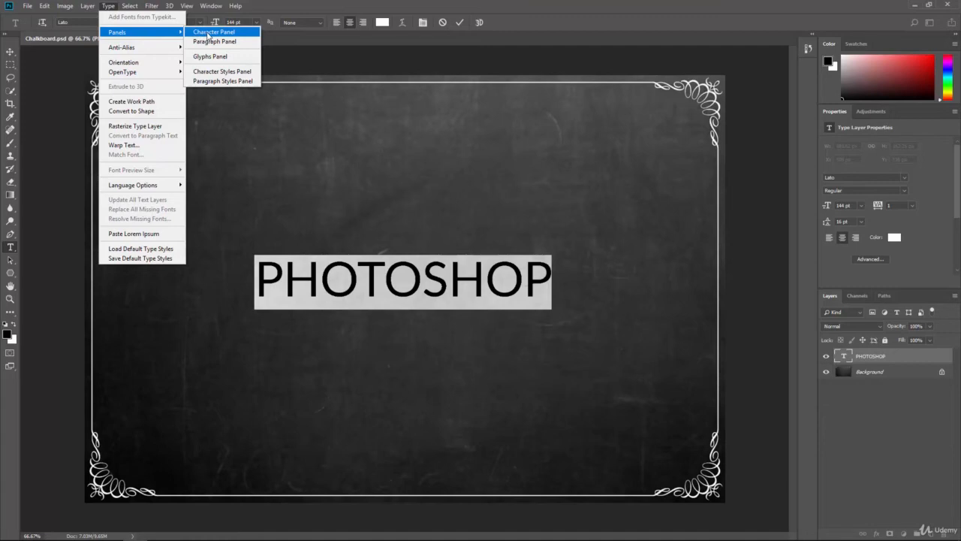
mouse_move(210, 7)
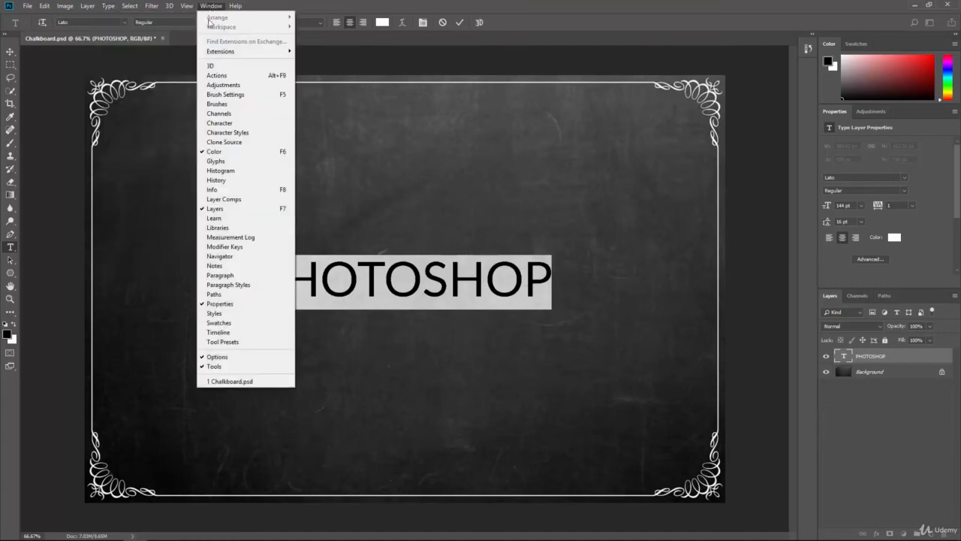
click(224, 123)
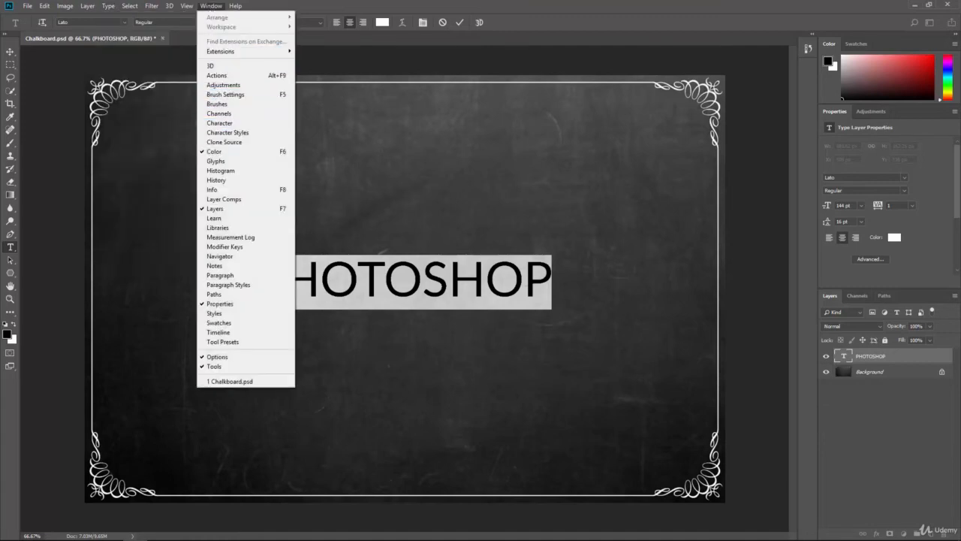
Step: Look over the character formatting options and the paragraph alignment, indent and spacing options for the selected text
click(422, 25)
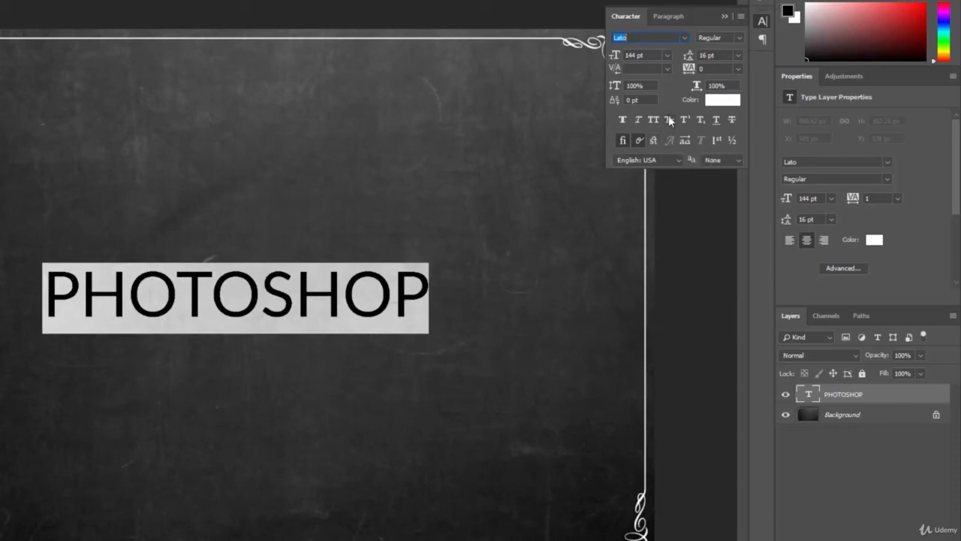
click(665, 17)
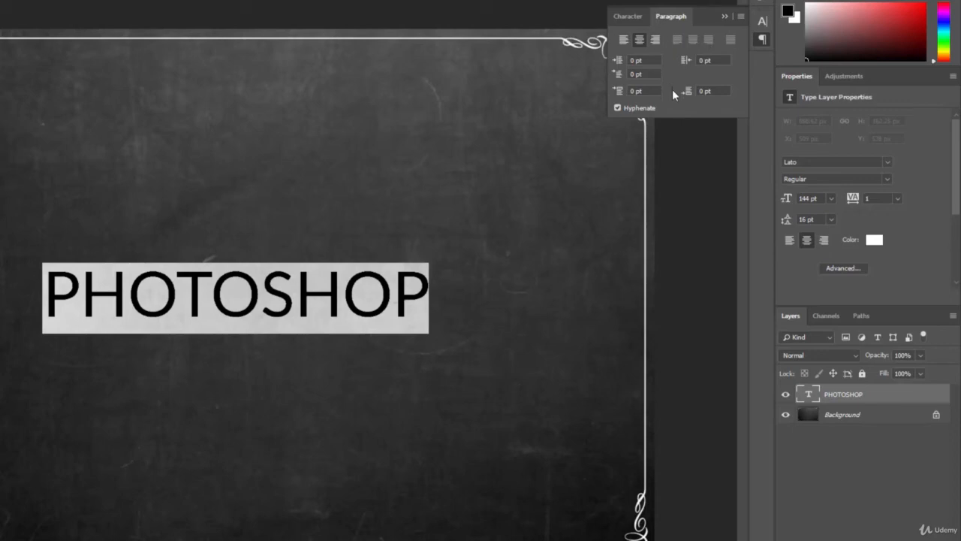
click(624, 15)
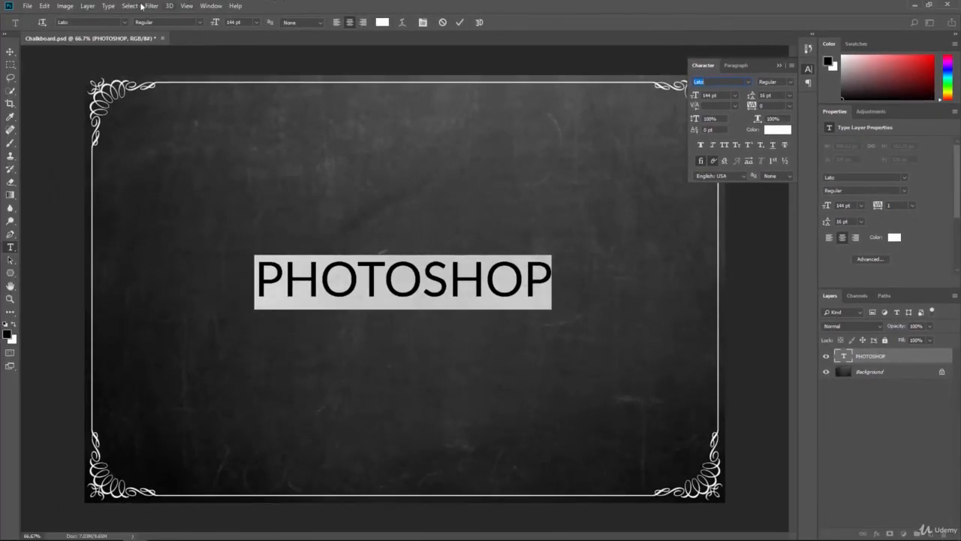
Step: Display the Glyphs panel and browse the Greek characters of the Lato Regular font
click(108, 6)
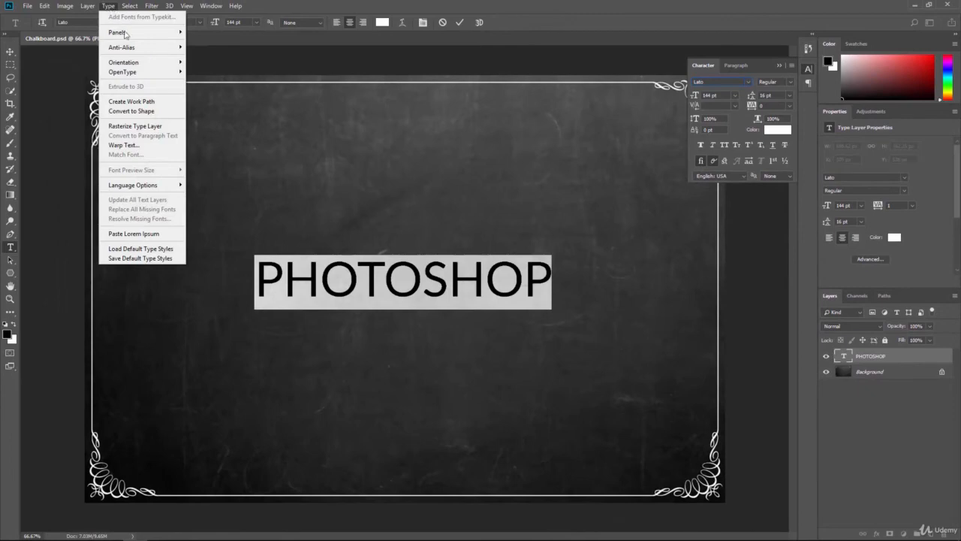
mouse_move(126, 34)
click(209, 57)
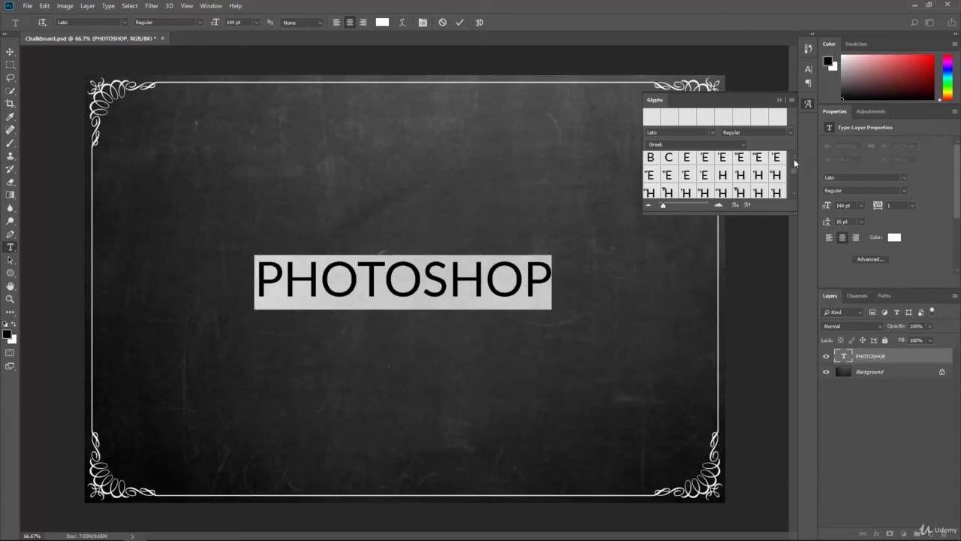
scroll(794, 168, down, 3)
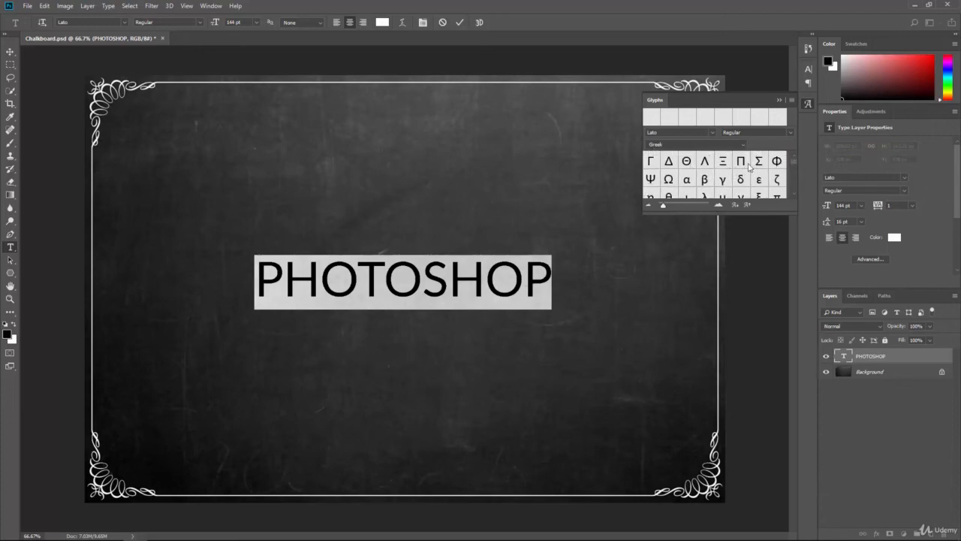
click(660, 148)
click(671, 275)
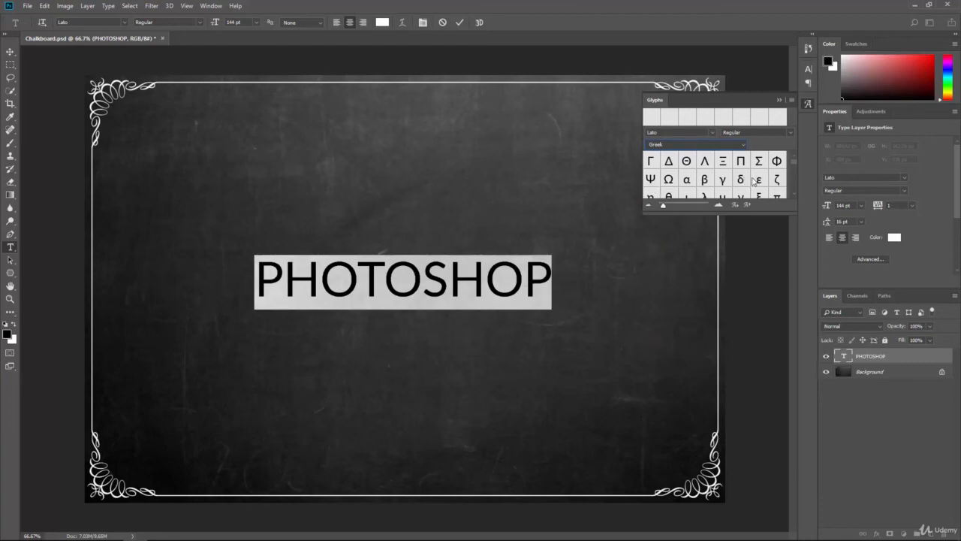
Step: Browse the Punctuation and Currency glyph sets of the Lato font, then collapse the Glyphs panel without inserting a character
click(733, 149)
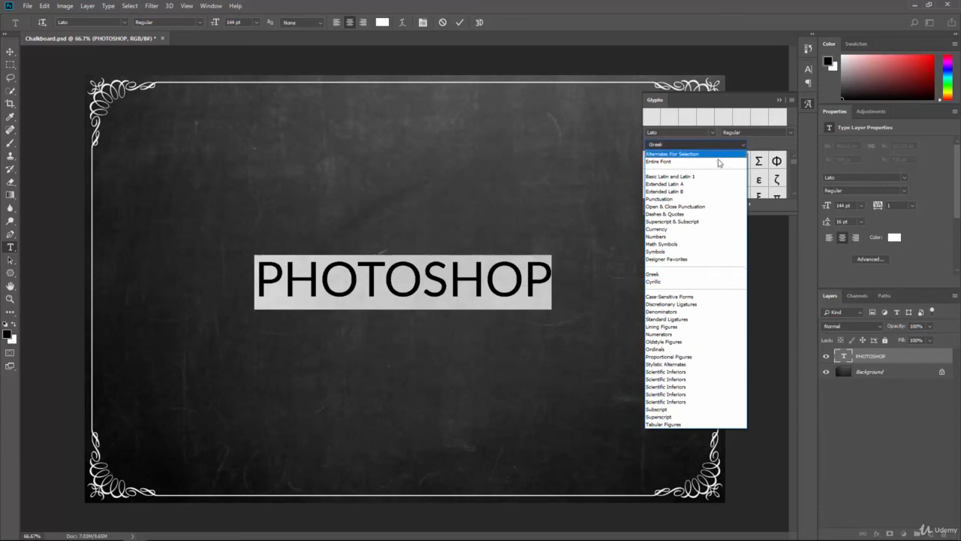
click(702, 198)
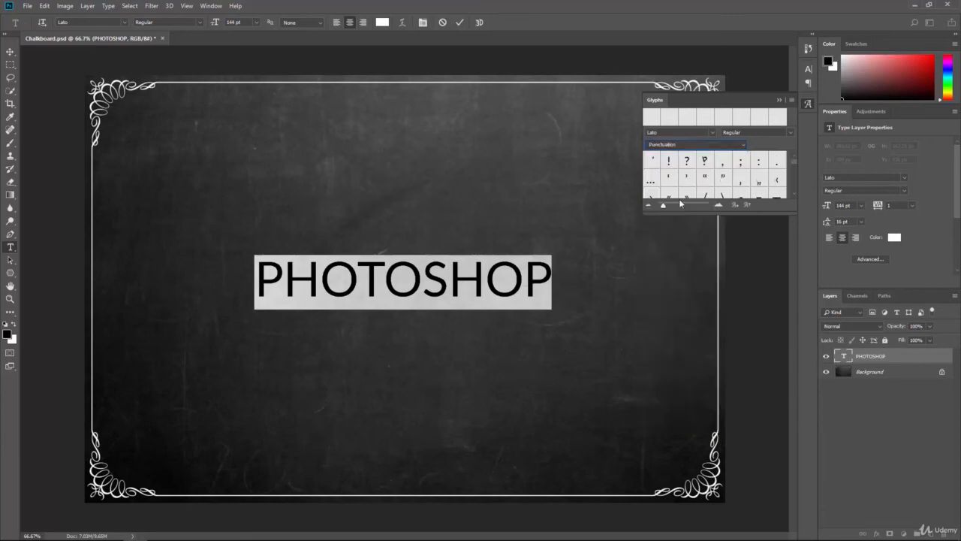
click(726, 148)
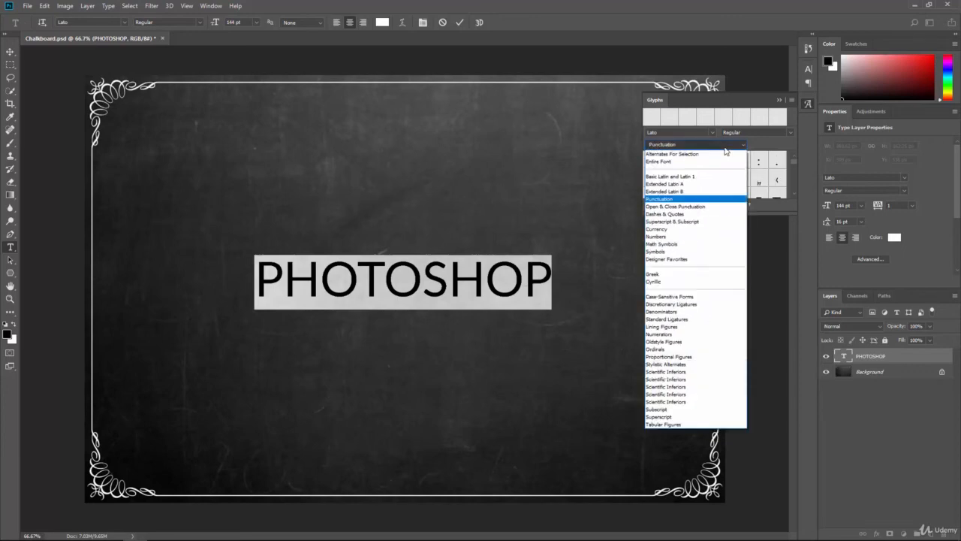
click(676, 229)
click(698, 148)
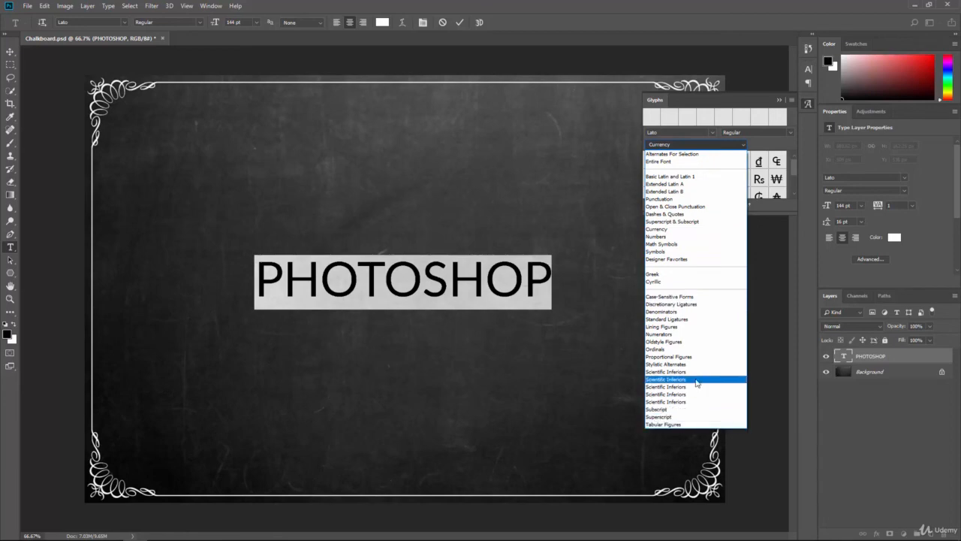
click(698, 145)
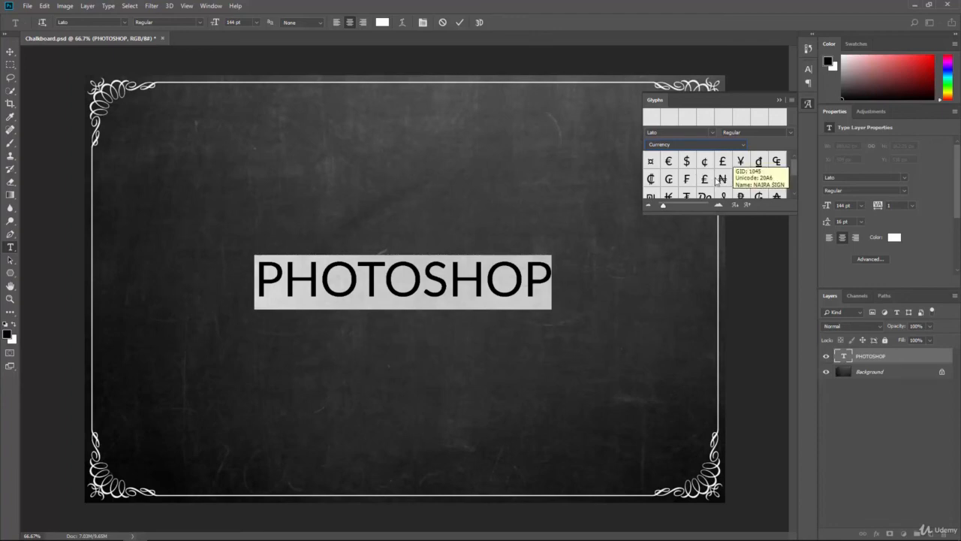
click(780, 100)
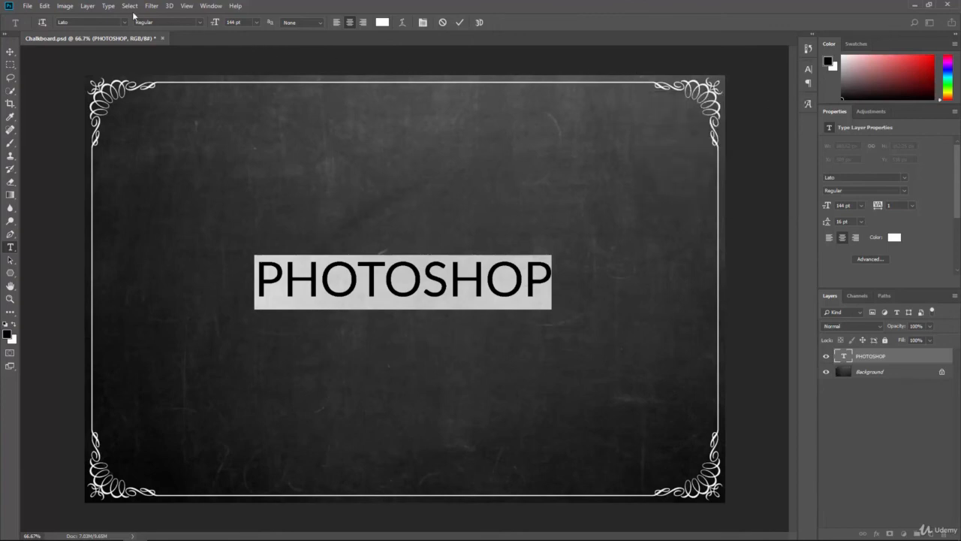
Step: Display the Character Styles panel and compare it with Paragraph Styles without creating a new style
click(110, 6)
mouse_move(118, 32)
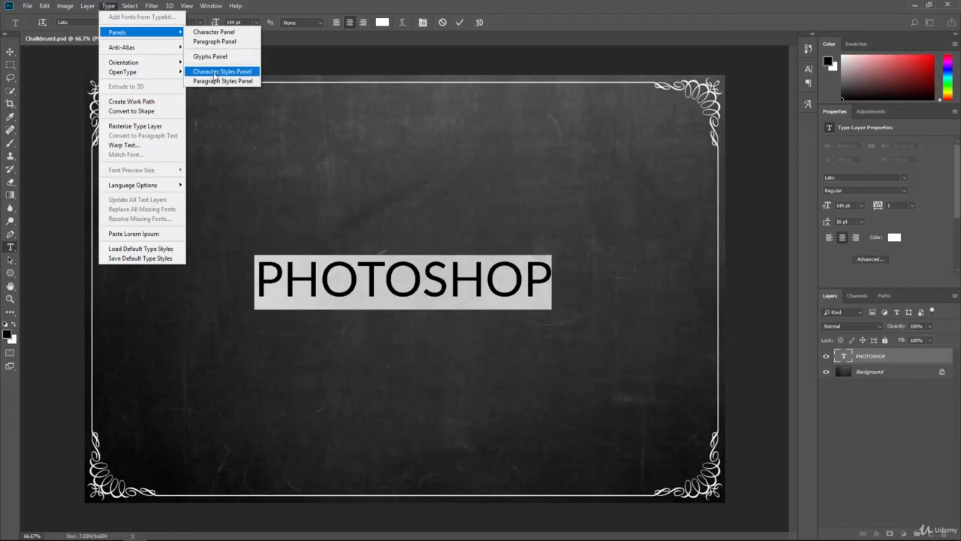
click(229, 74)
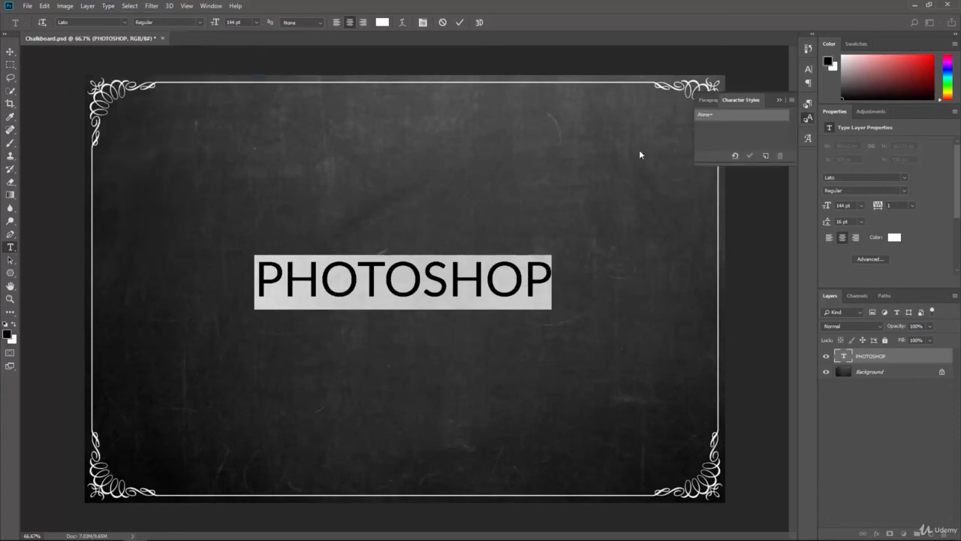
click(703, 101)
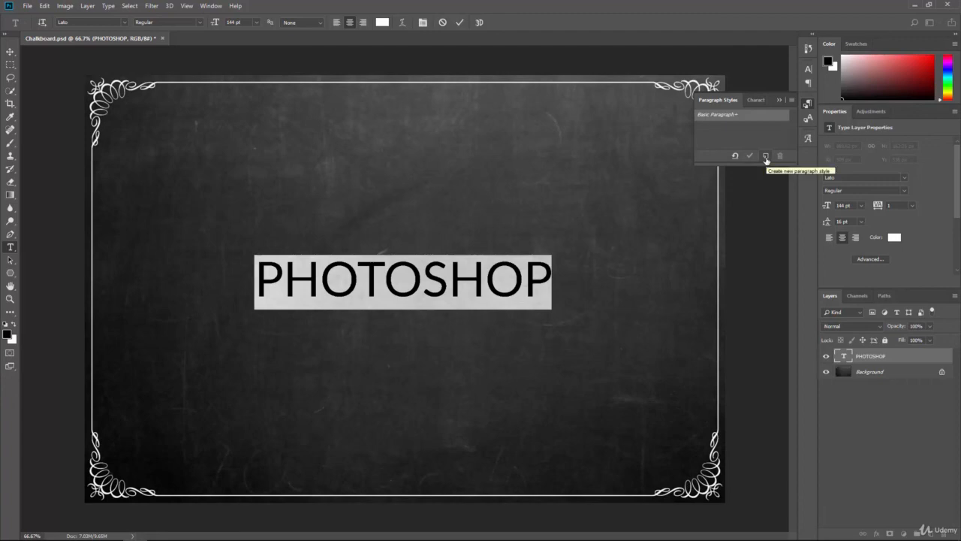
click(755, 100)
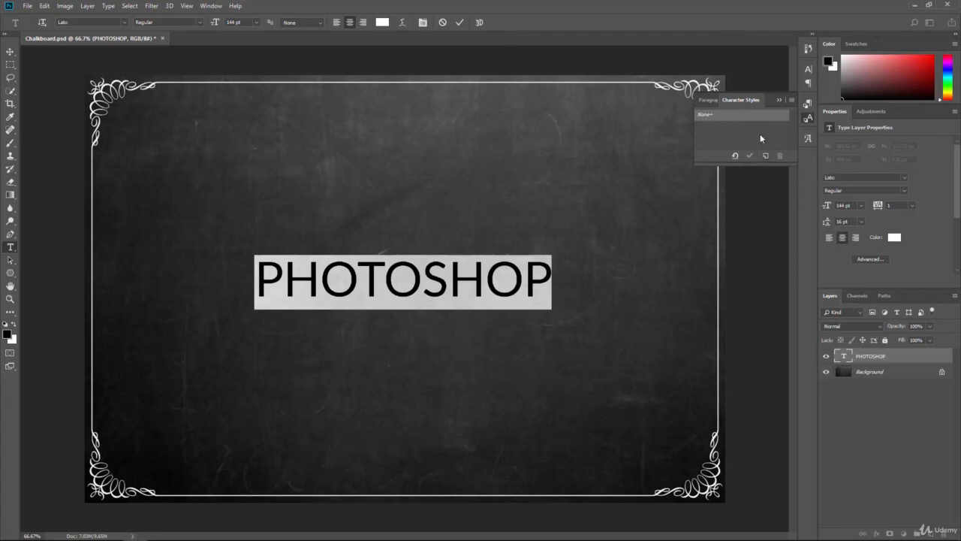
Step: Review the docked Character, Glyphs, Character Styles and Paragraph Styles panels and leave them all collapsed
click(808, 69)
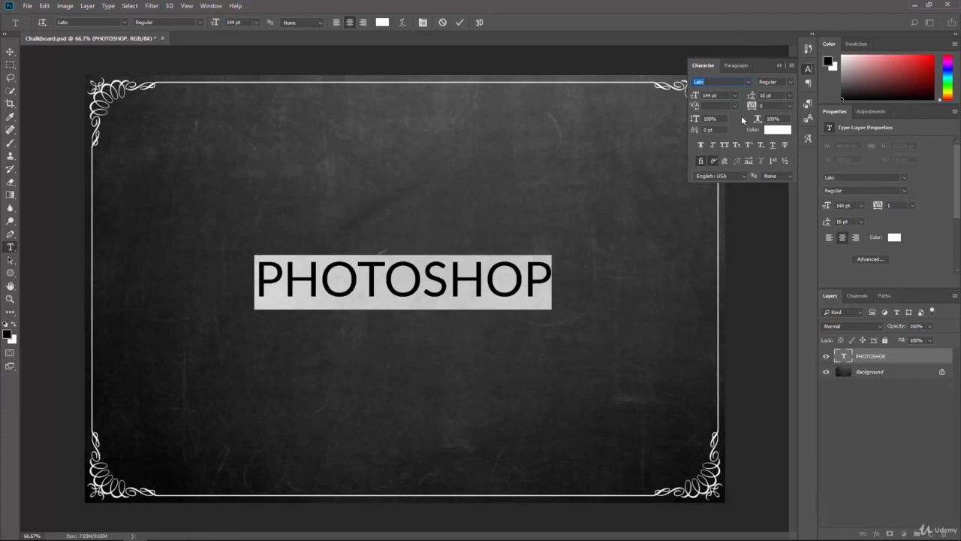
click(807, 139)
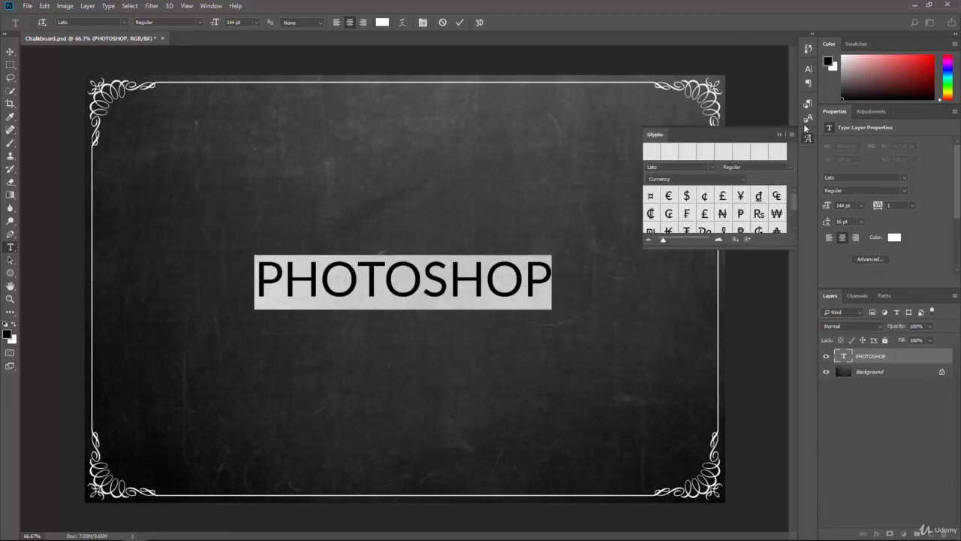
click(806, 114)
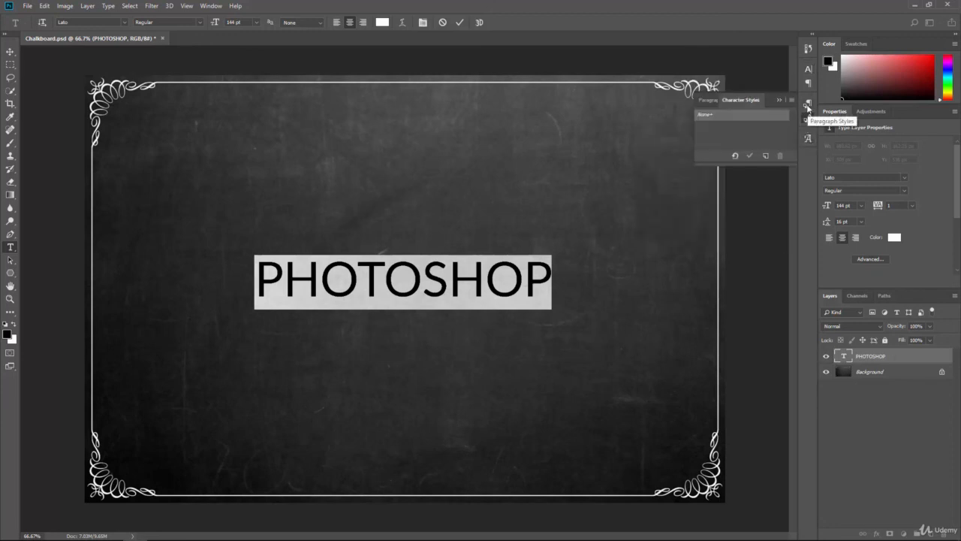
click(808, 105)
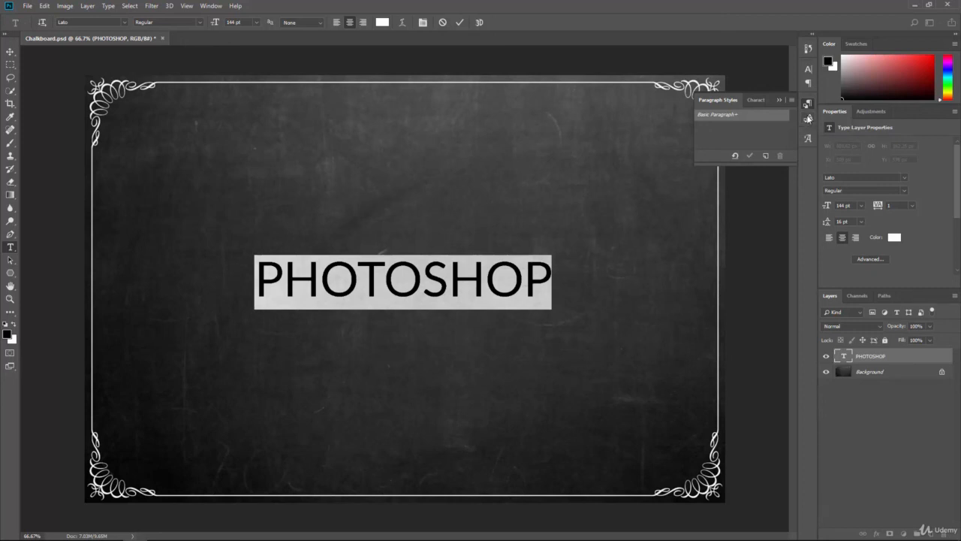
click(806, 105)
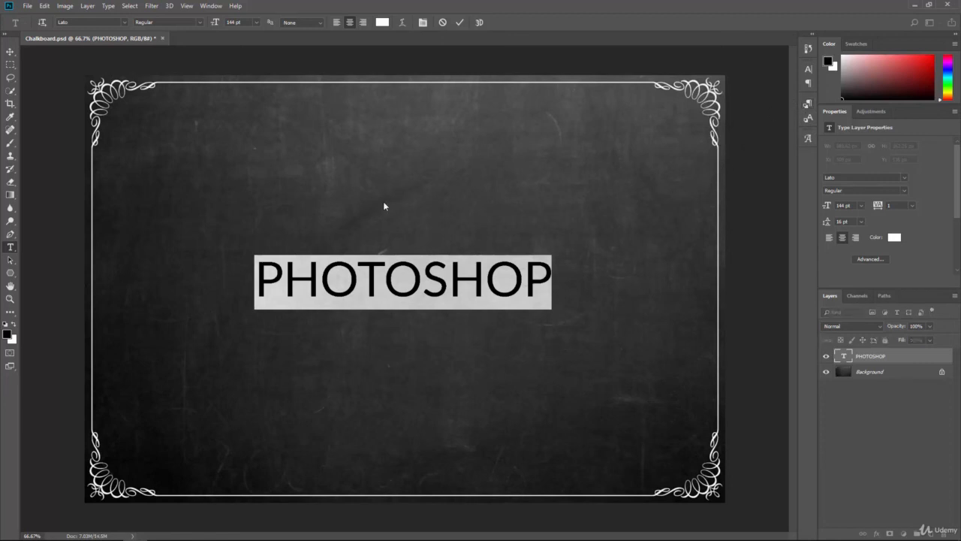
Step: Commit the PHOTOSHOP text, add a separate CC 2018 text layer below it, and move that line up directly beneath the word
click(10, 51)
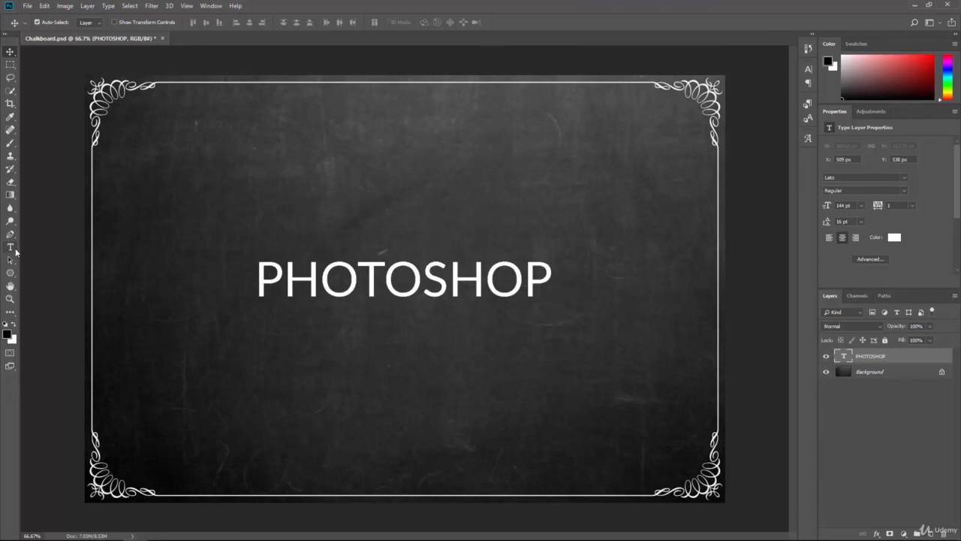
click(10, 247)
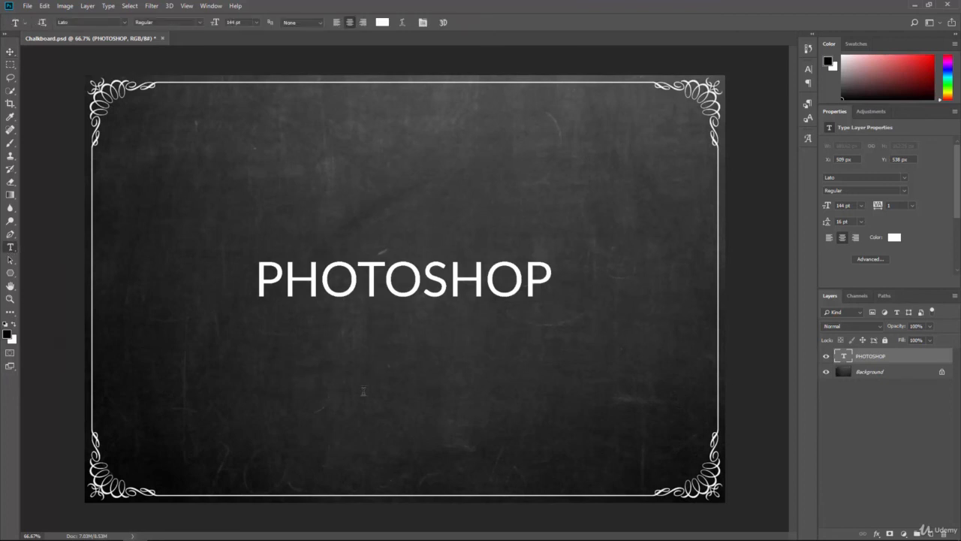
click(400, 391)
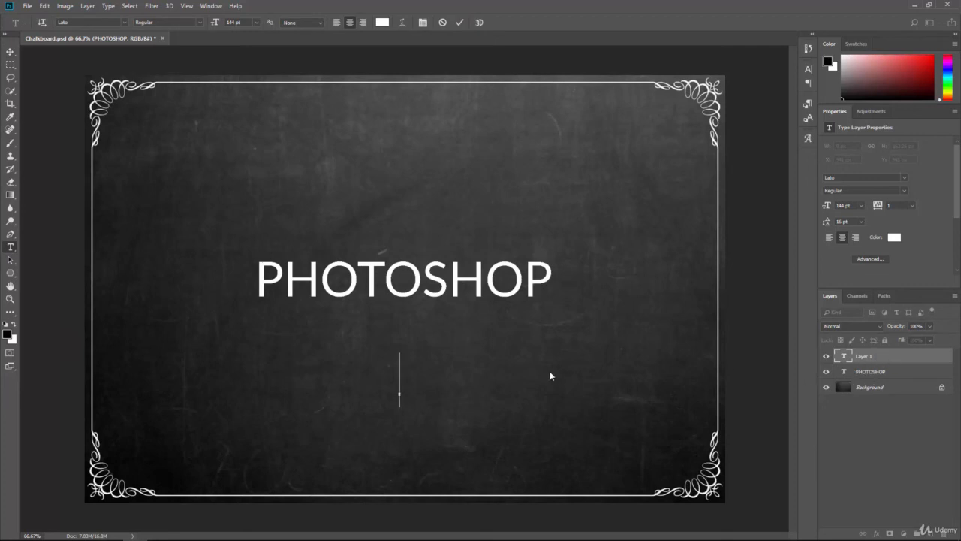
text(CC 2018)
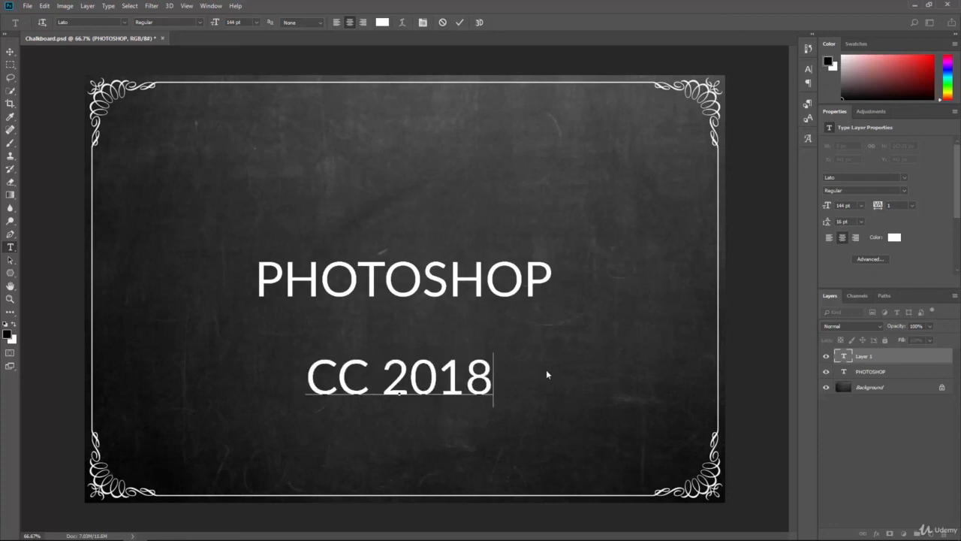
click(10, 51)
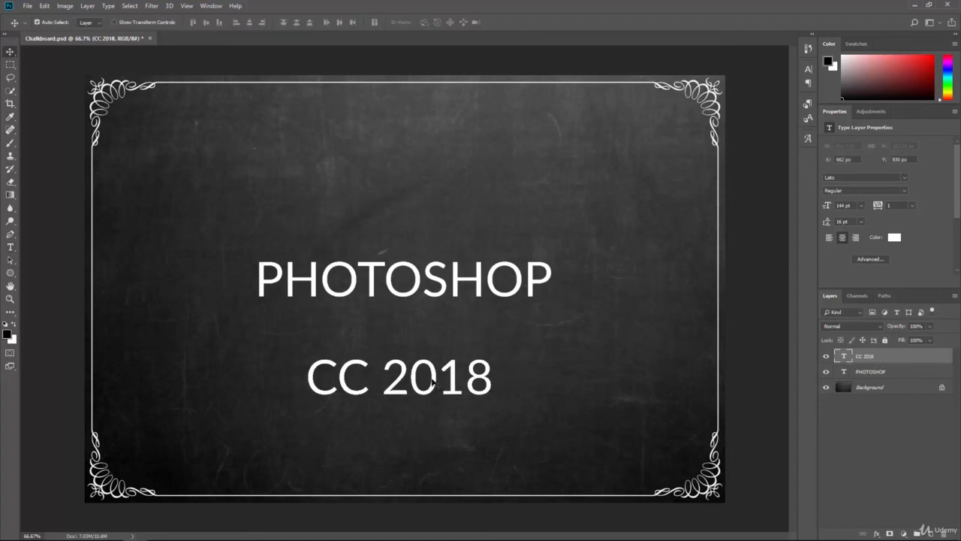
drag(437, 371, 432, 324)
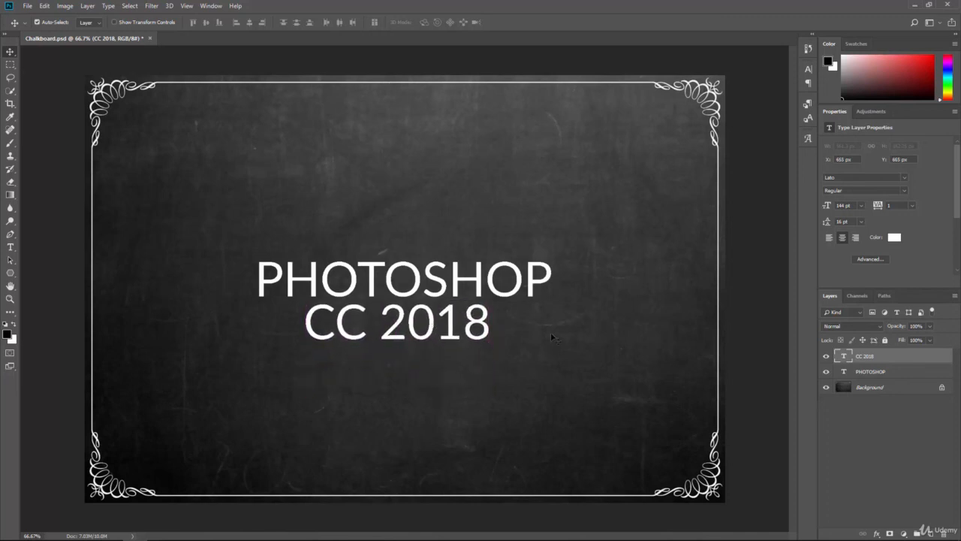